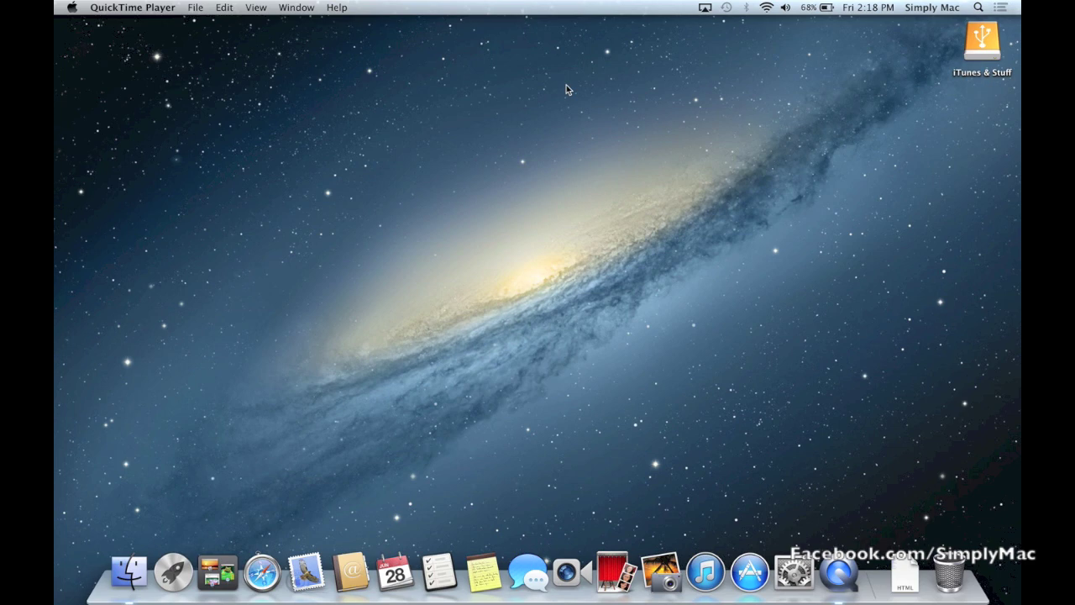
- In Finder, go to the simplymac home folder's Pictures folder and select the iPhoto Library
left_click(986, 45)
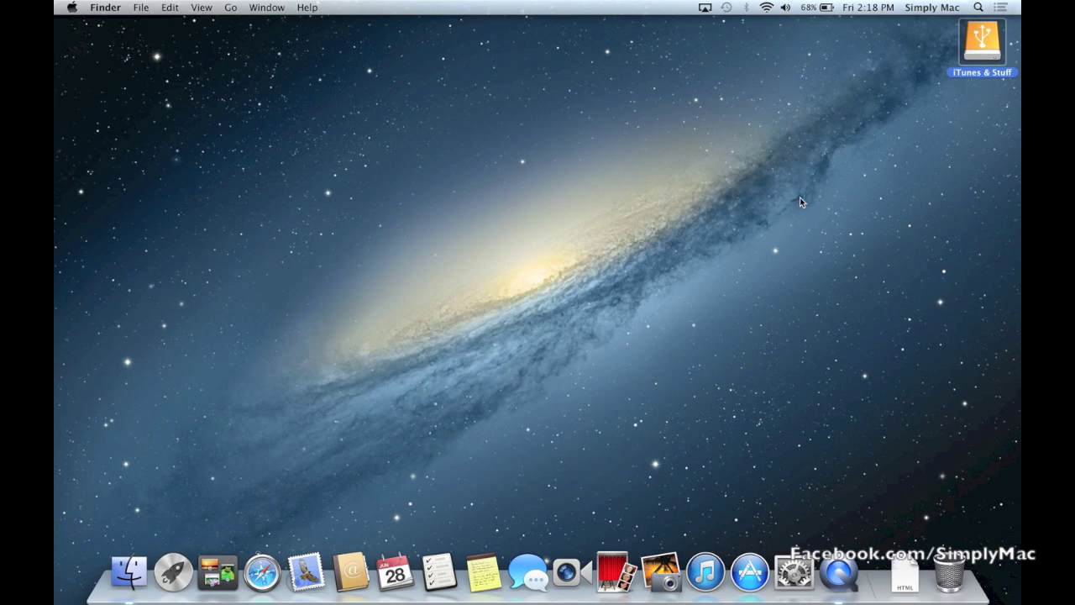
left_click(128, 573)
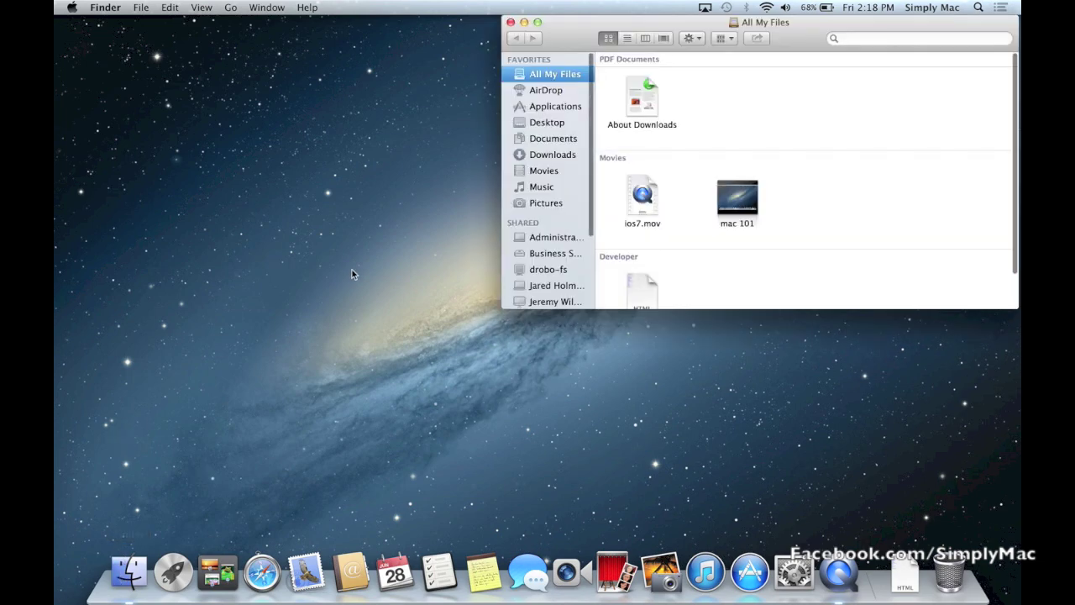
left_click(544, 205)
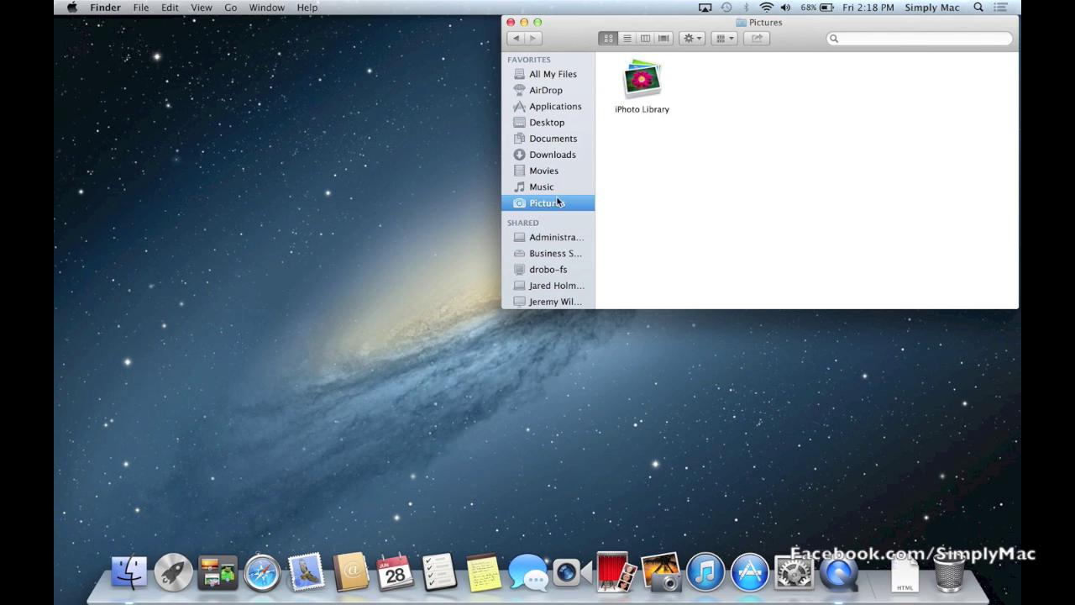
left_click(744, 25, "super")
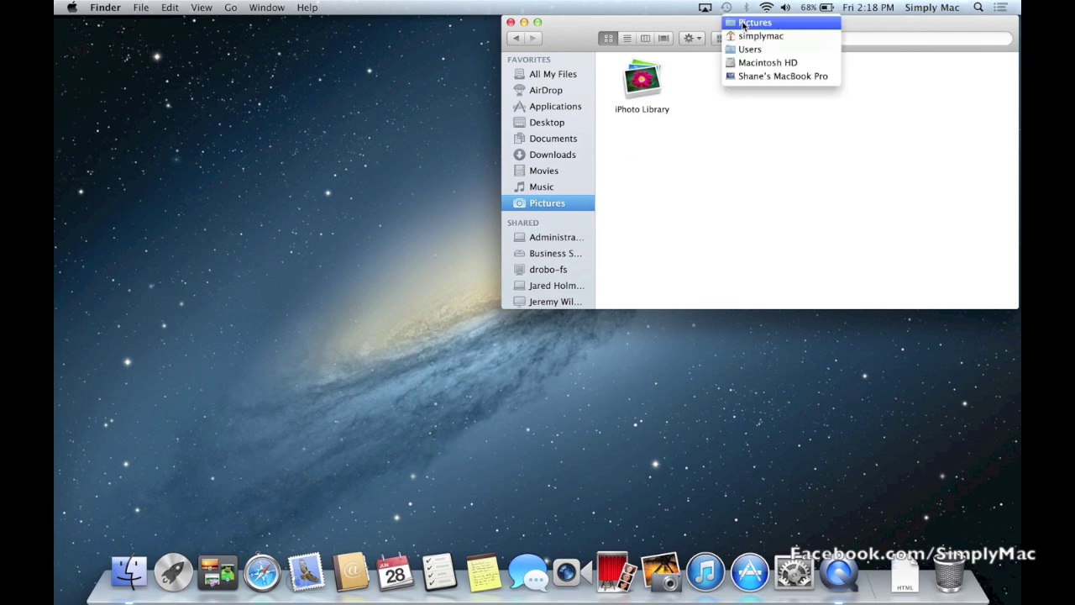
left_click(805, 38)
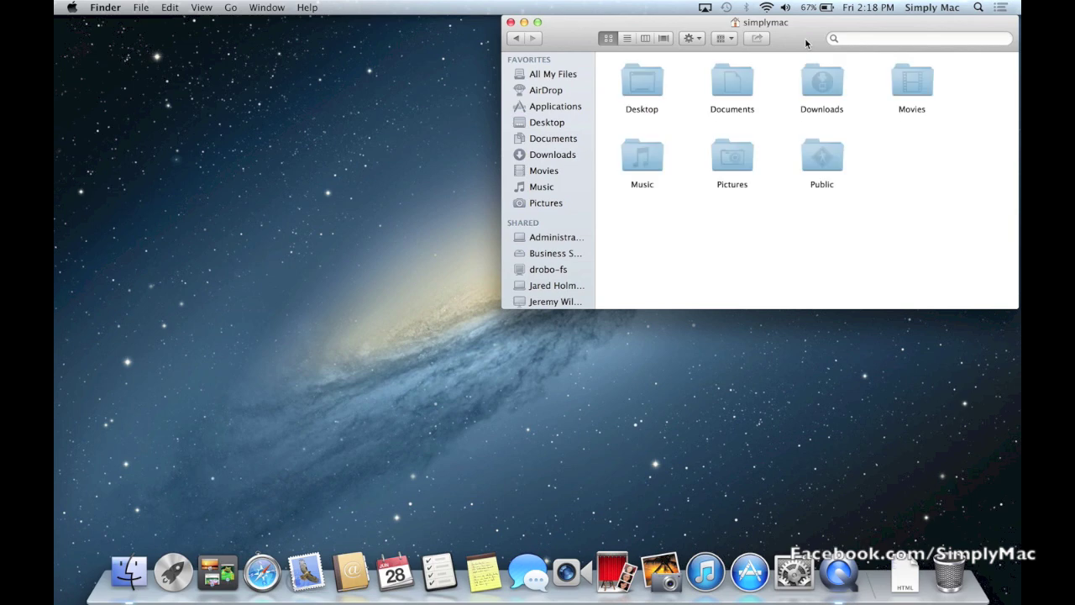
double_click(730, 158)
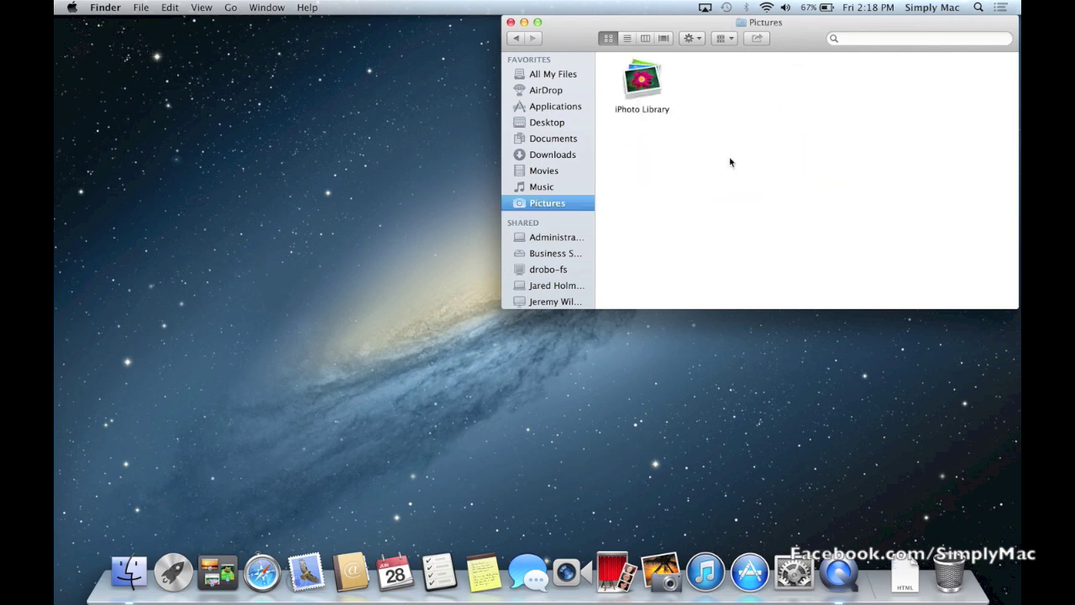
left_click(655, 80)
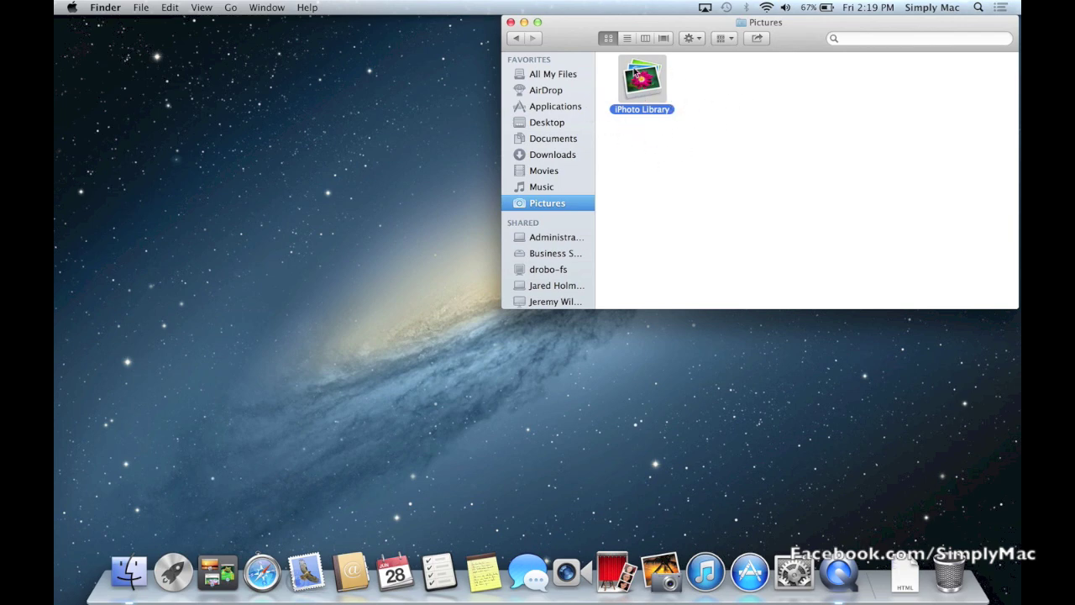
- Open the iTunes & Stuff drive in a window beside the Pictures window
left_click_drag(792, 48, 369, 268)
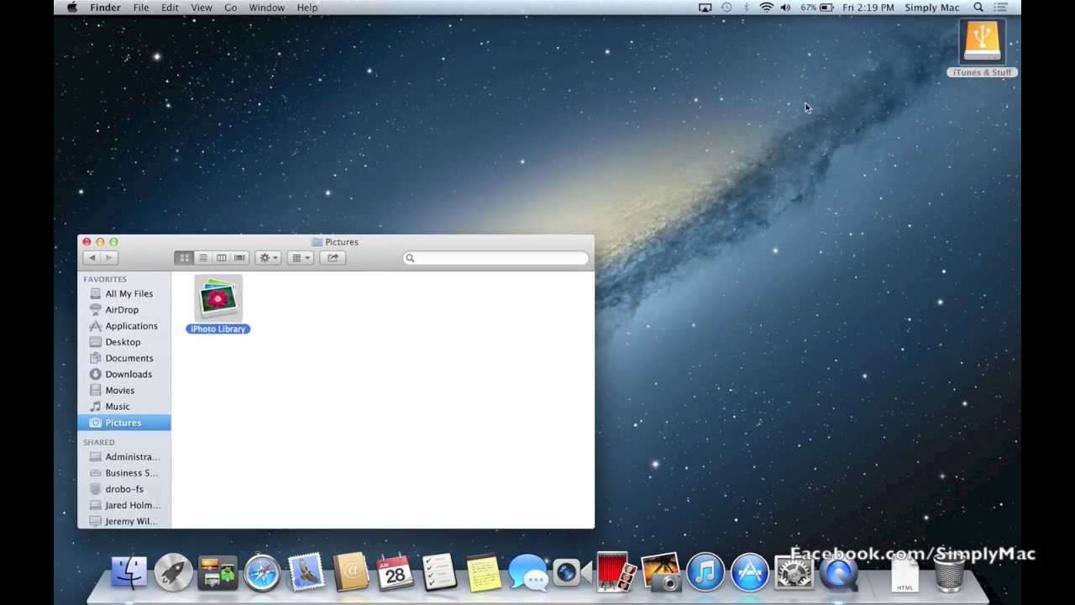
left_click(979, 49)
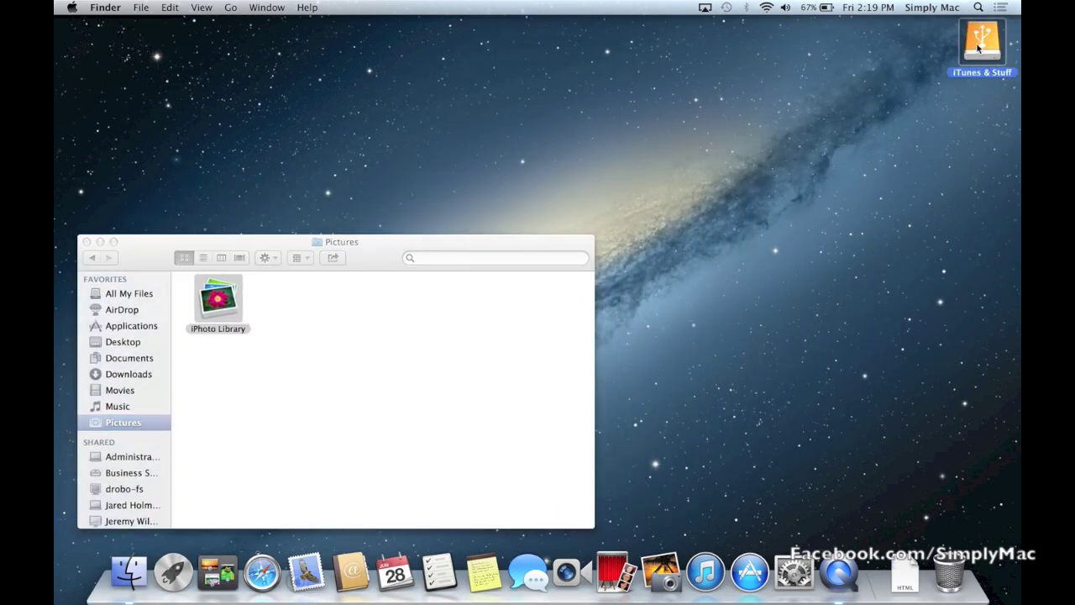
double_click(978, 49)
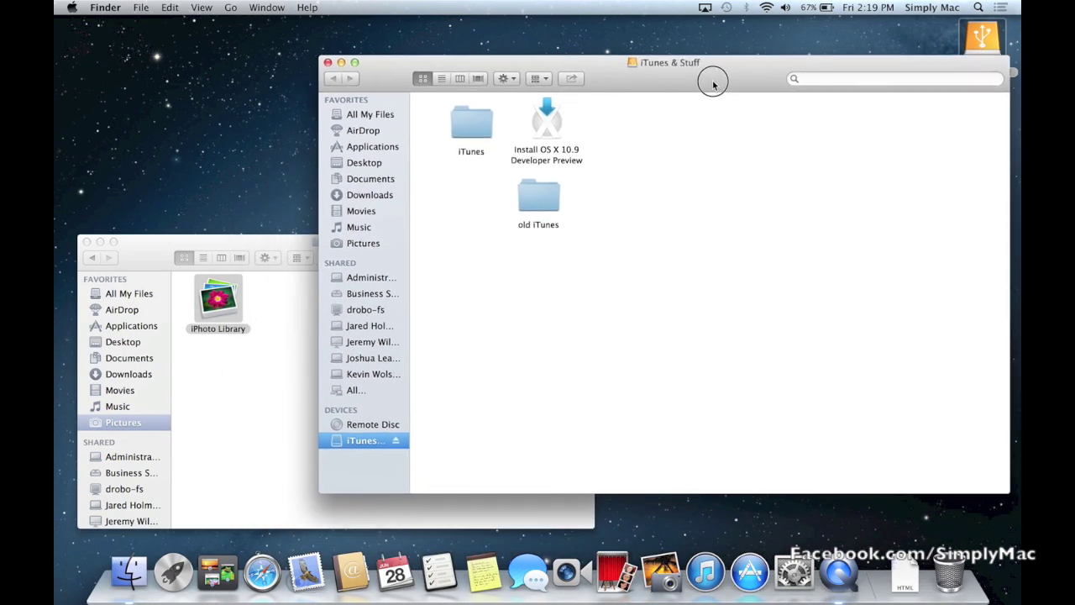
left_click_drag(713, 84, 909, 57)
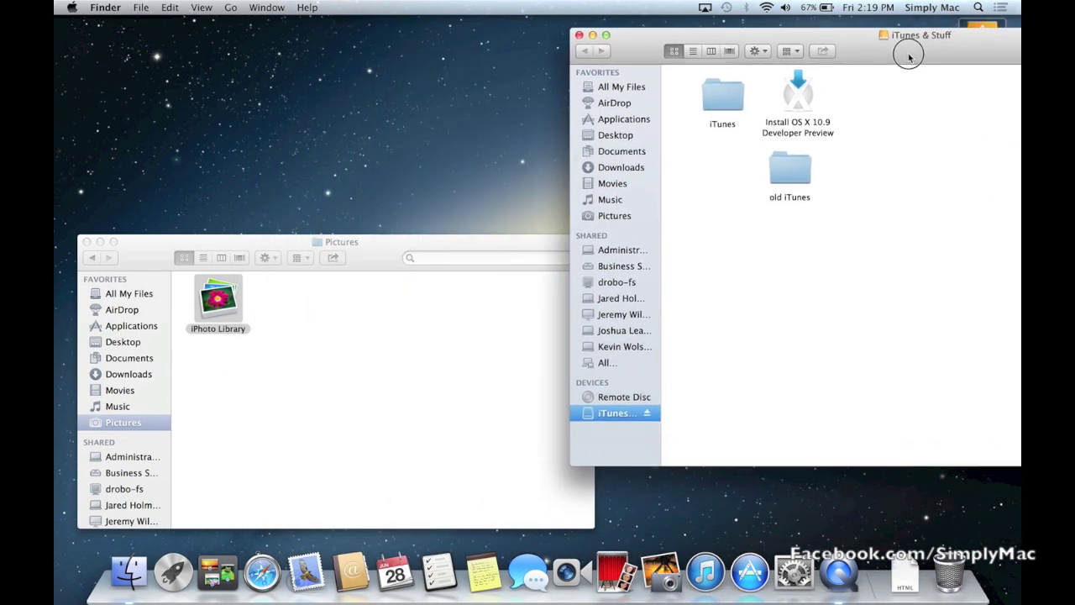
- Drag the iPhoto Library from Pictures onto the iTunes & Stuff drive, then launch iPhoto
left_click(412, 381)
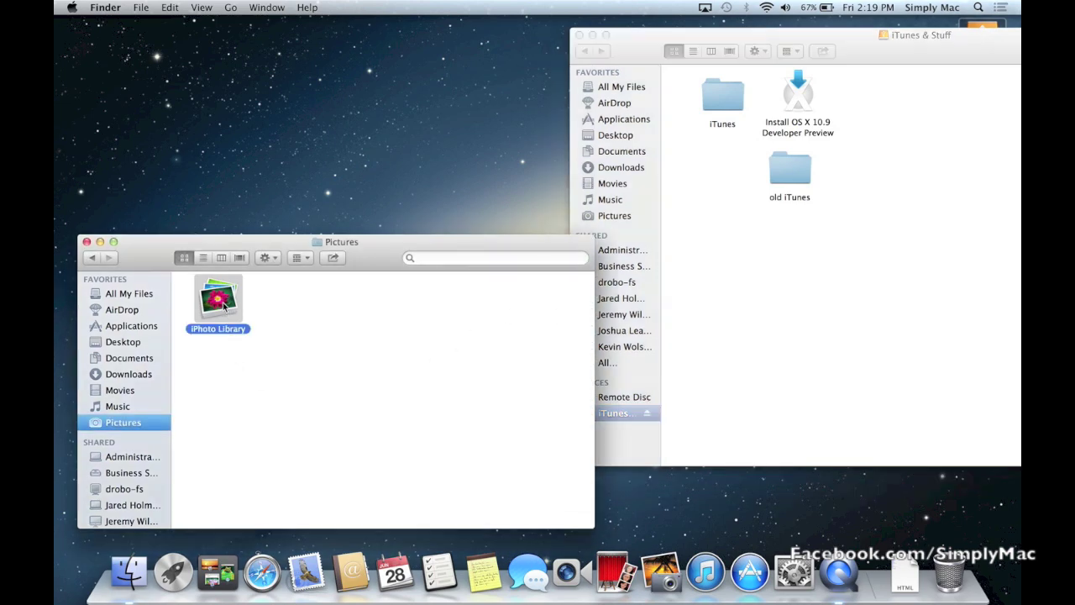
left_click_drag(225, 307, 824, 257)
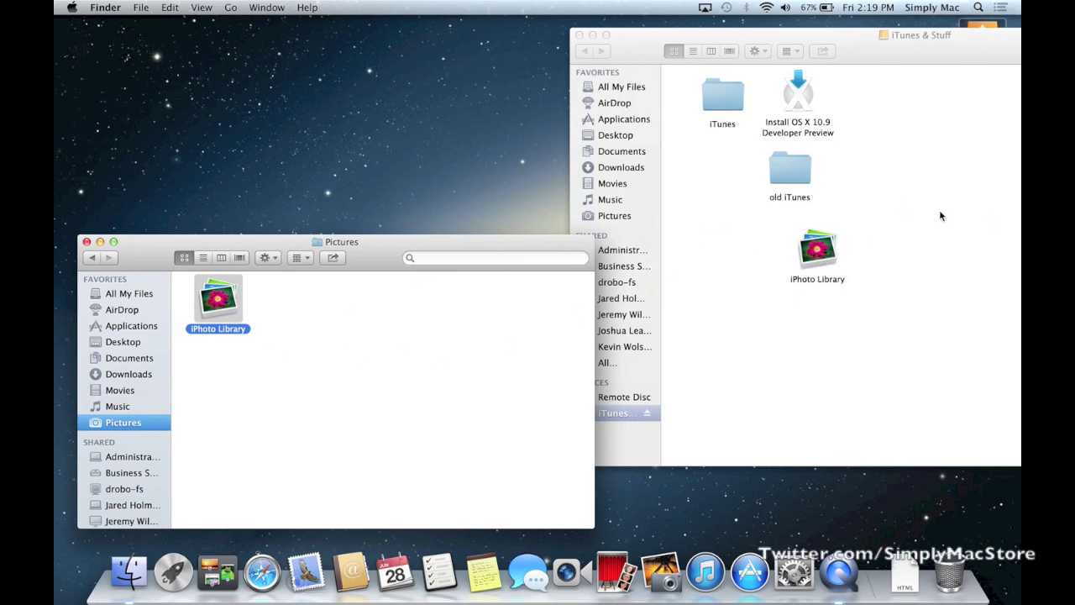
left_click_drag(198, 329, 952, 569)
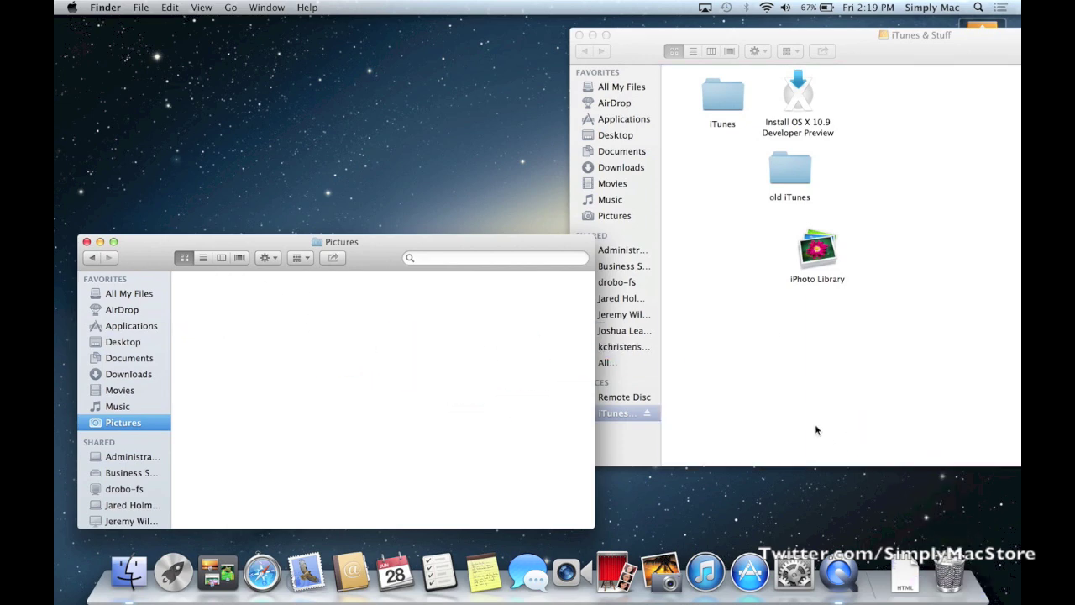
left_click(661, 573)
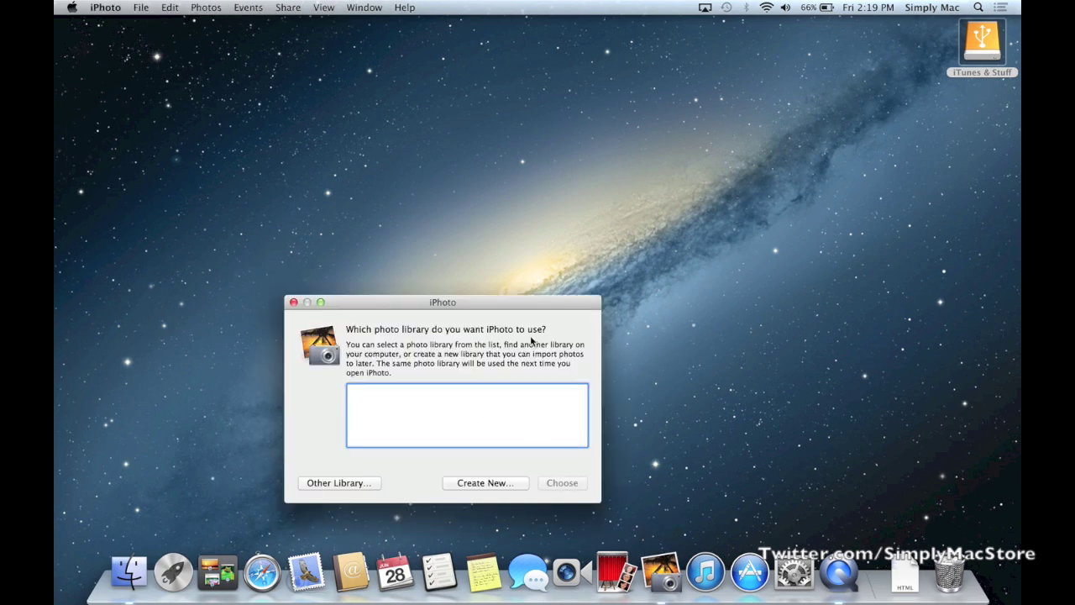
- From the library chooser's other-library option, open the iPhoto Library on the iTunes & Stuff drive
left_click_drag(537, 302, 605, 211)
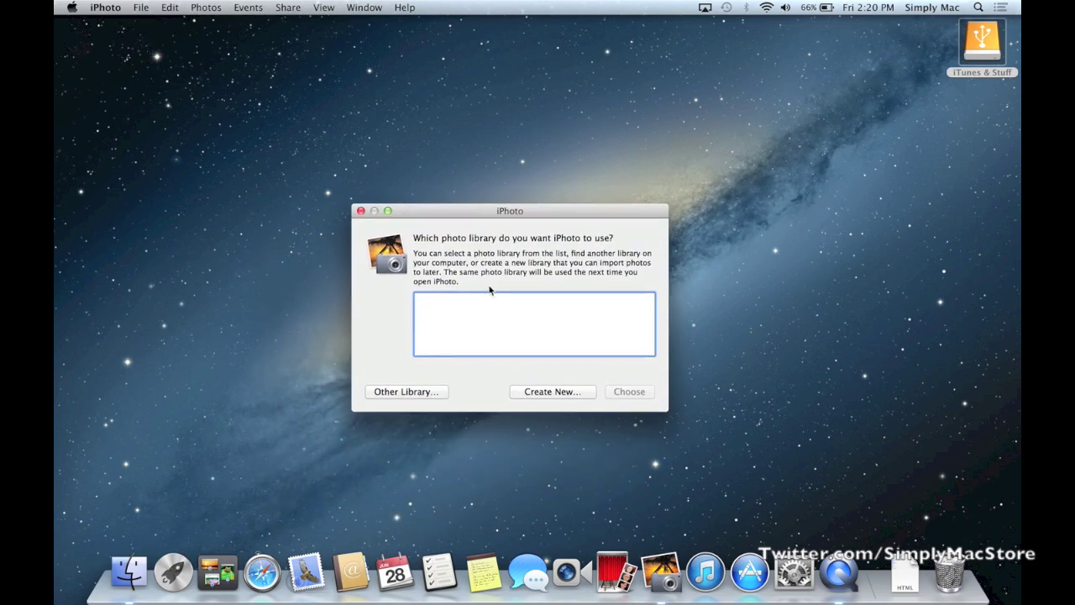
left_click(400, 392)
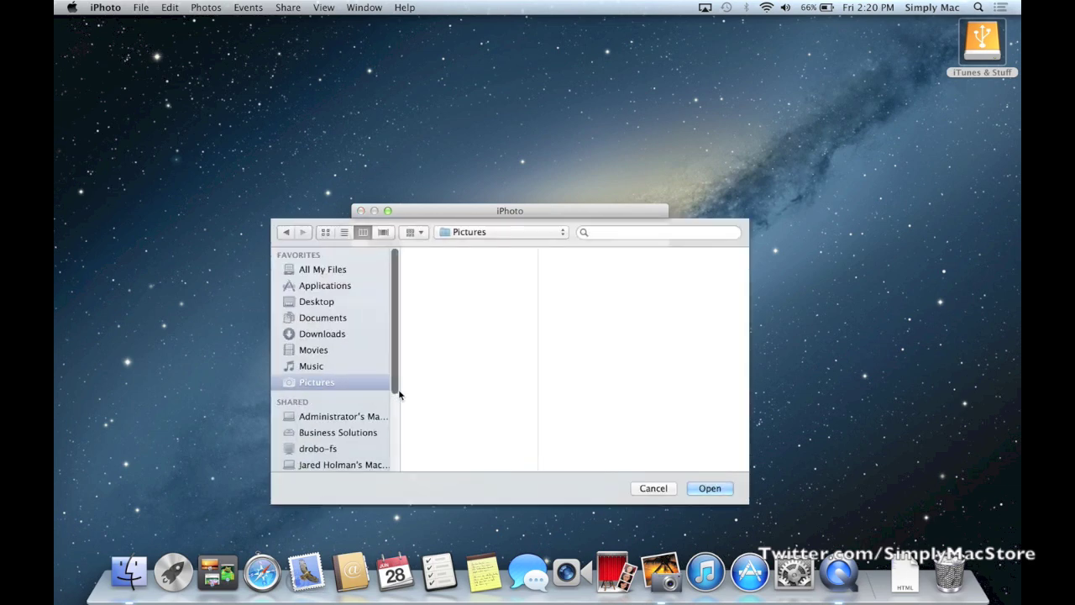
scroll(348, 368, "down", 3)
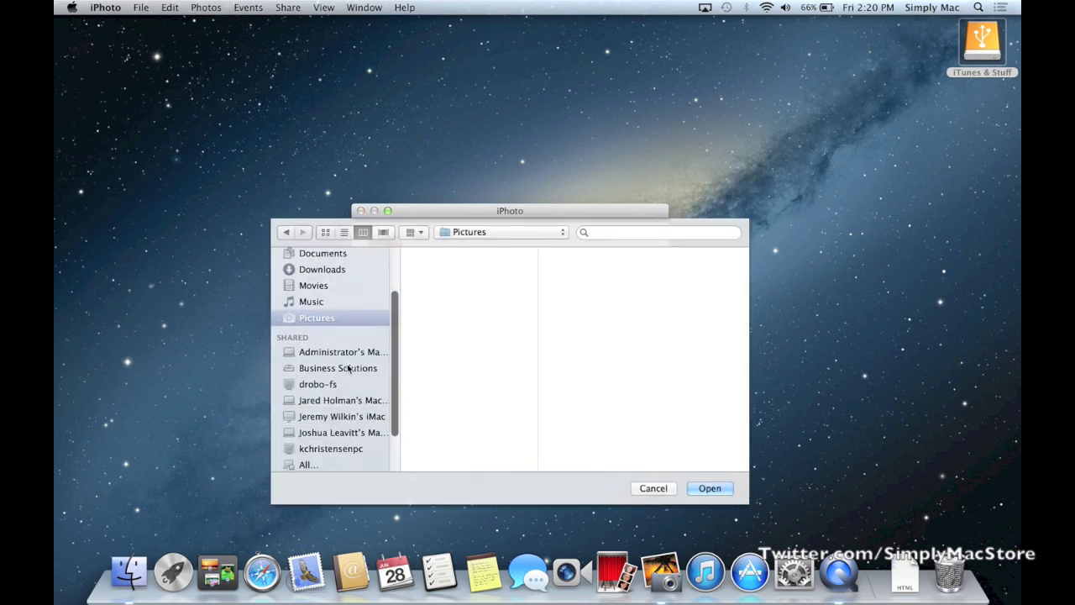
scroll(348, 368, "down", 3)
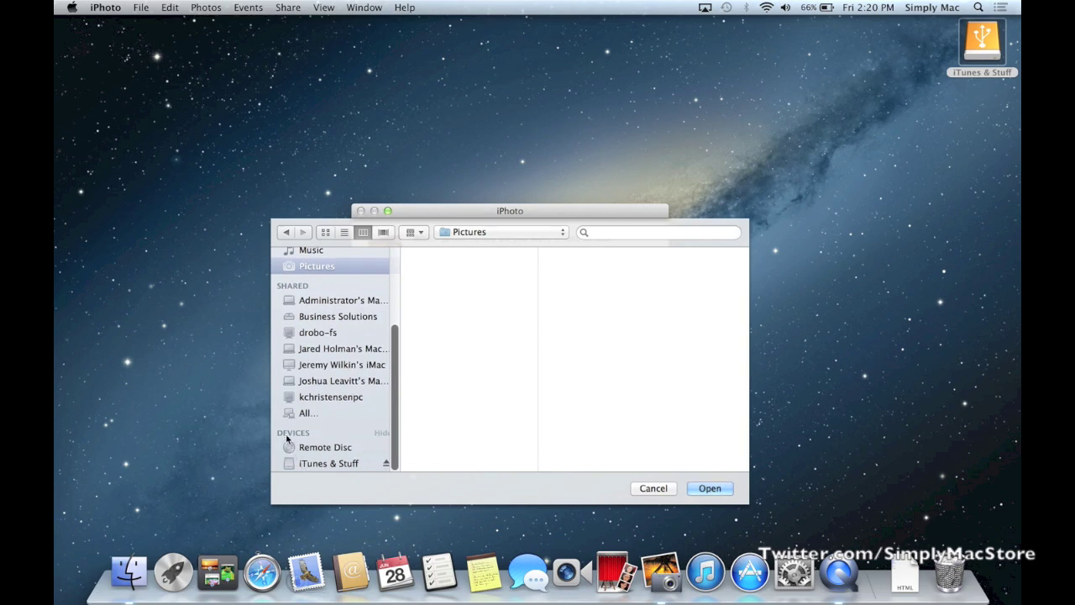
left_click(321, 463)
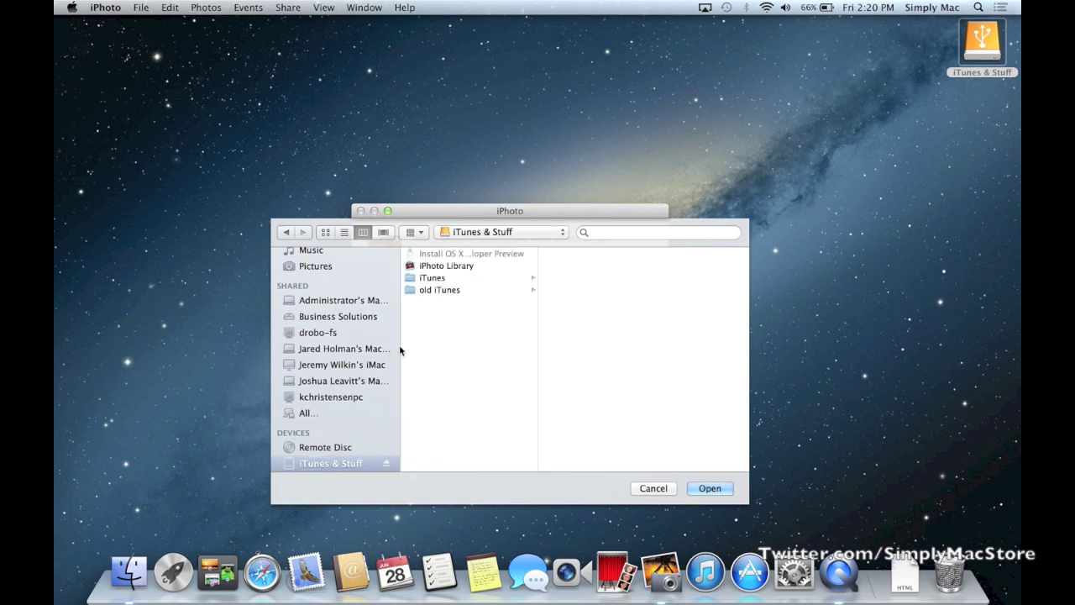
left_click(468, 265)
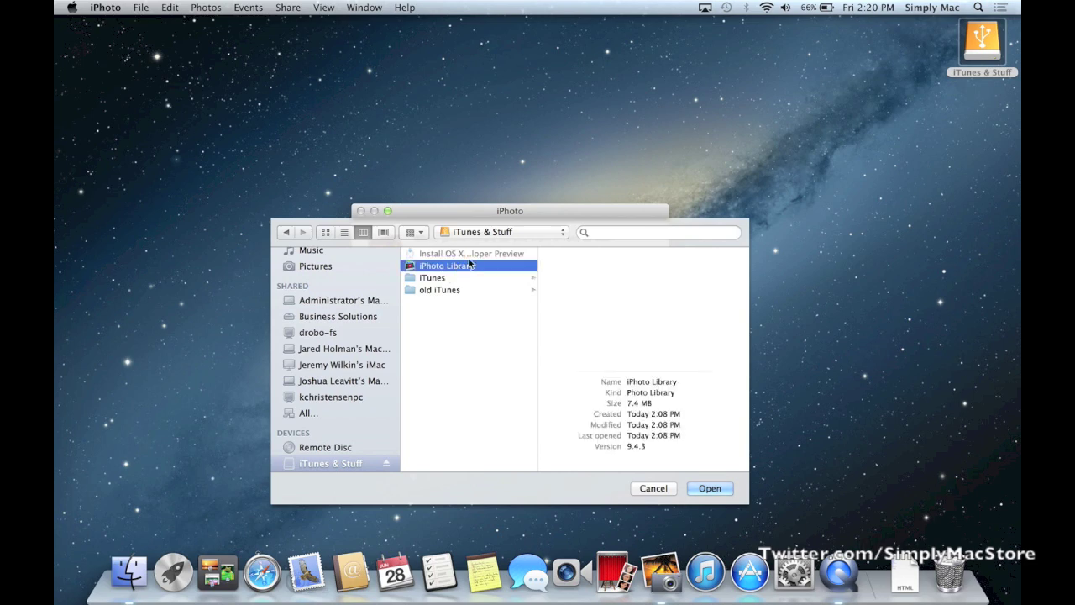
left_click(710, 488)
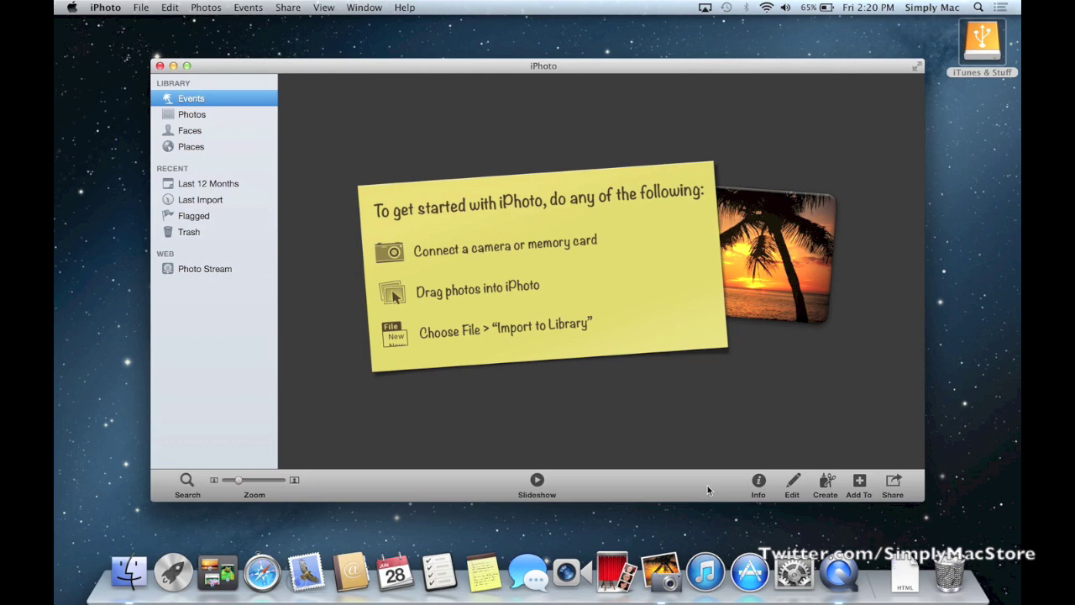
- Quit and relaunch iPhoto, then create a new iPhoto Library saved in Pictures
key("super+q")
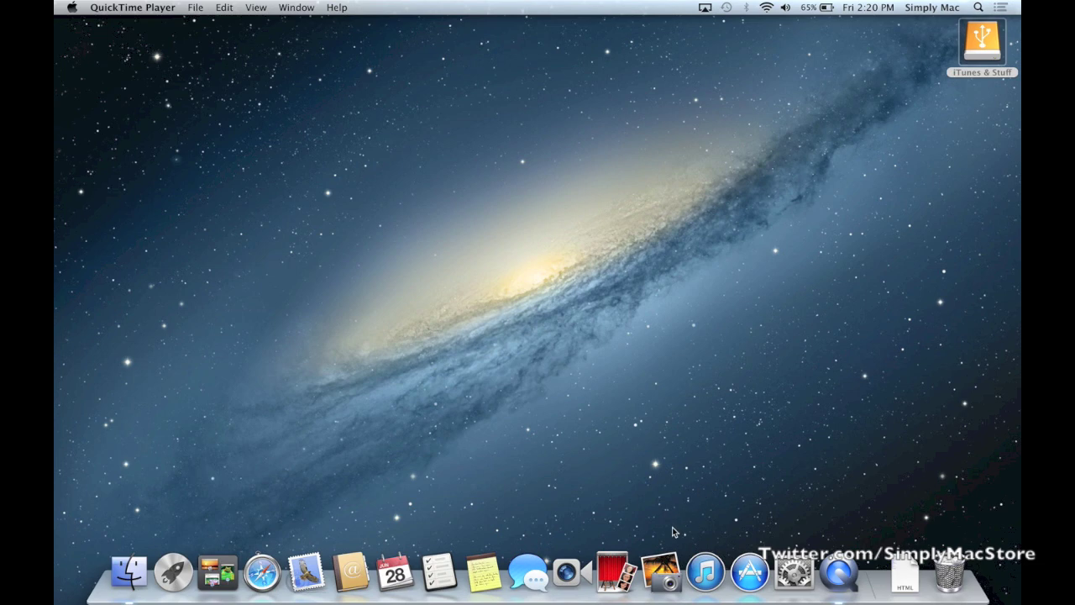
left_click(662, 571)
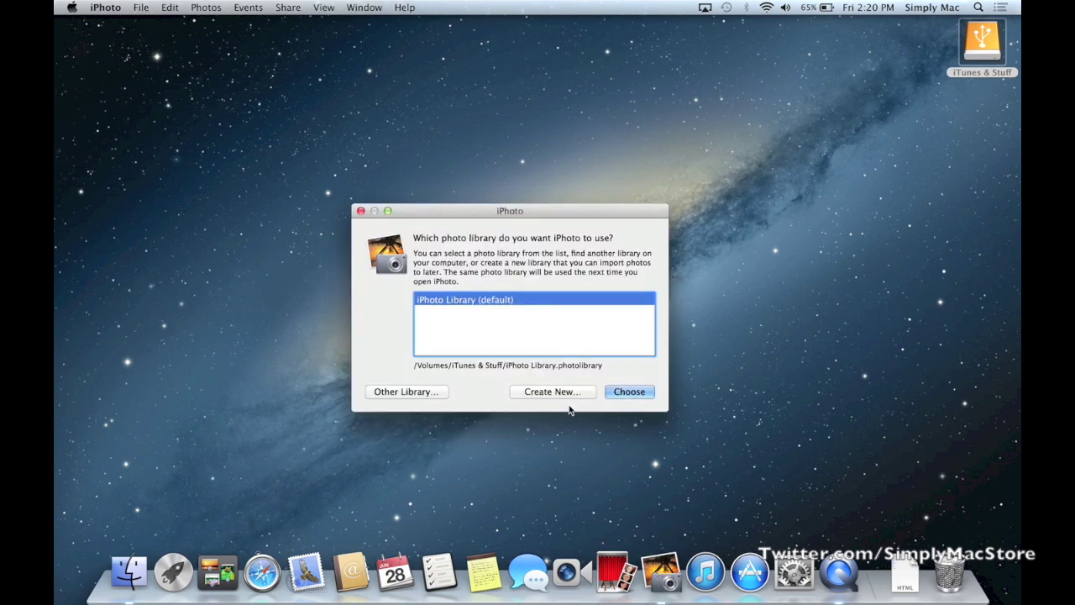
left_click(570, 396)
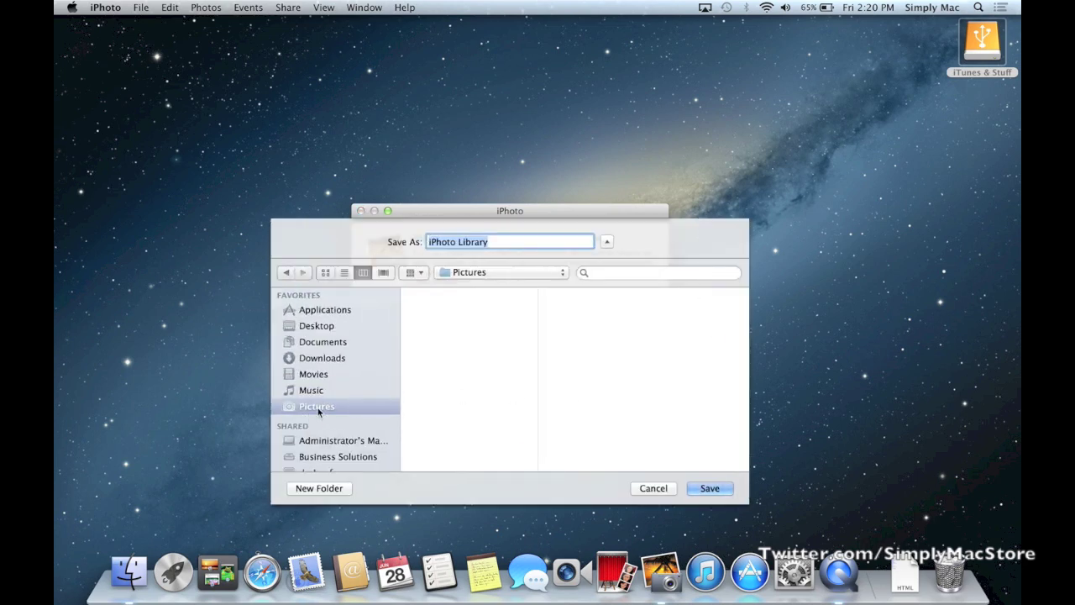
left_click(706, 488)
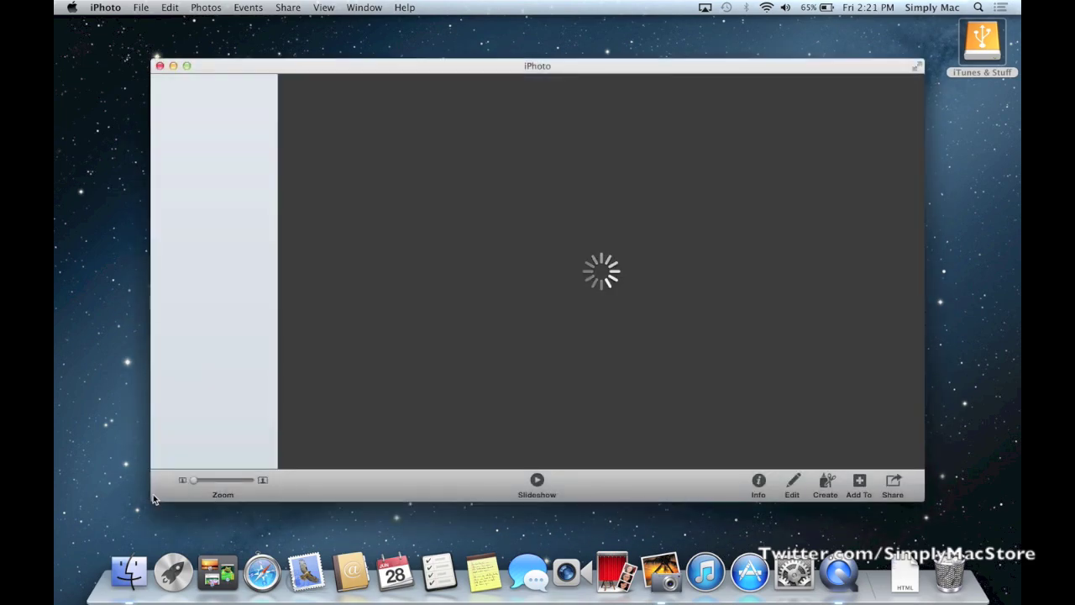
- Close Finder's Pictures window, quit iPhoto, and relaunch it to the library chooser
left_click(124, 578)
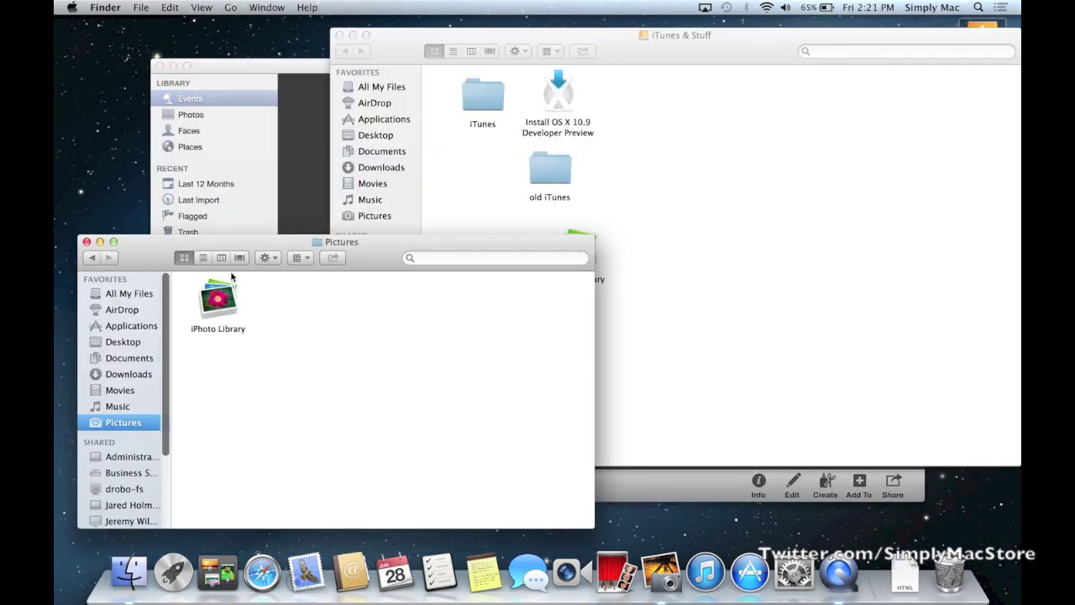
left_click(87, 243)
left_click(242, 350)
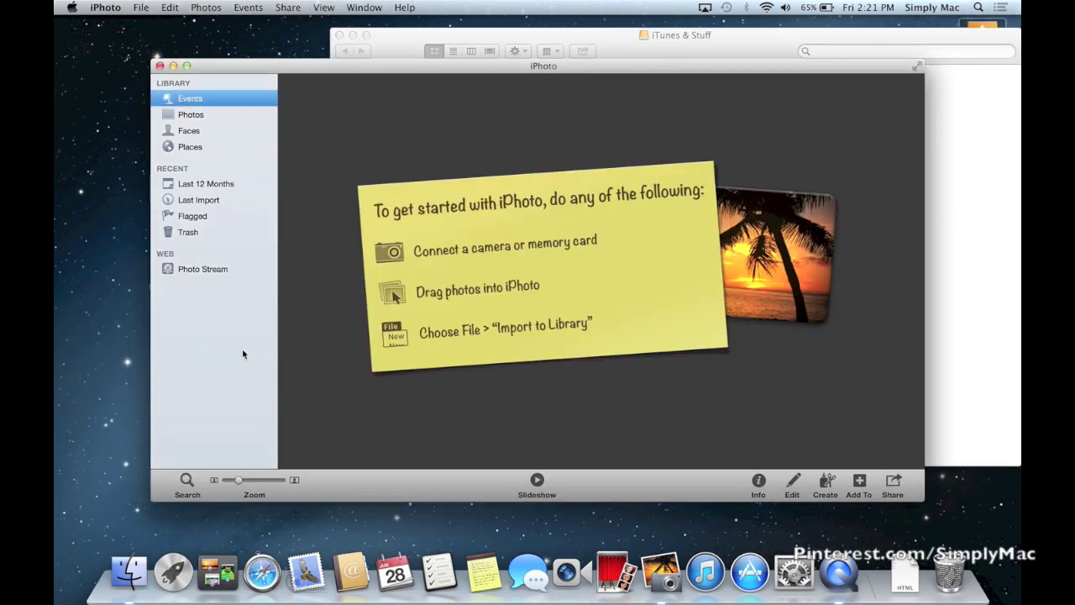
key("super+q")
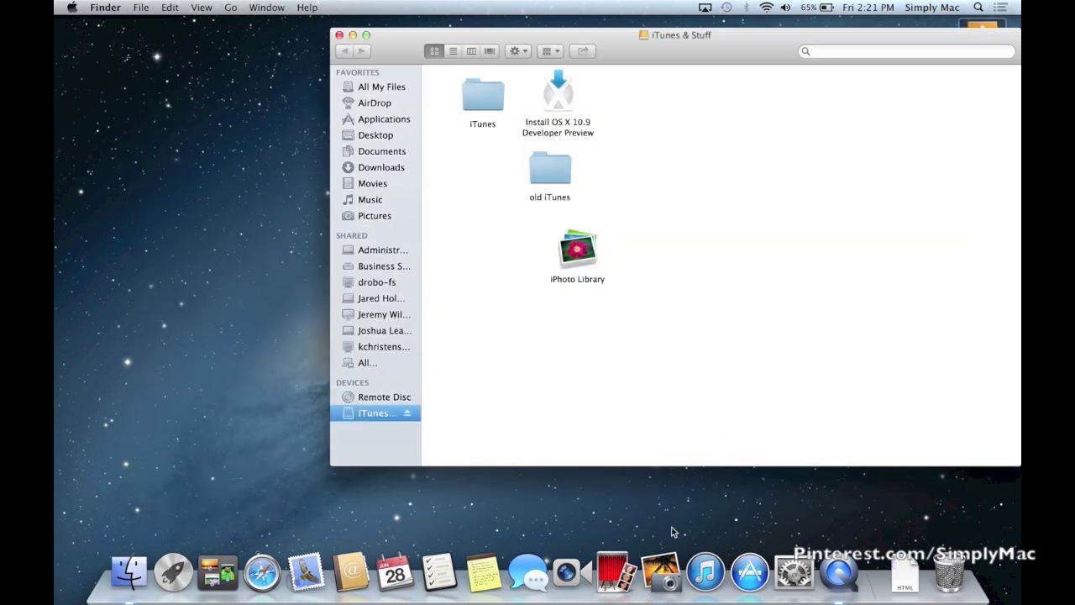
left_click(661, 576, "alt")
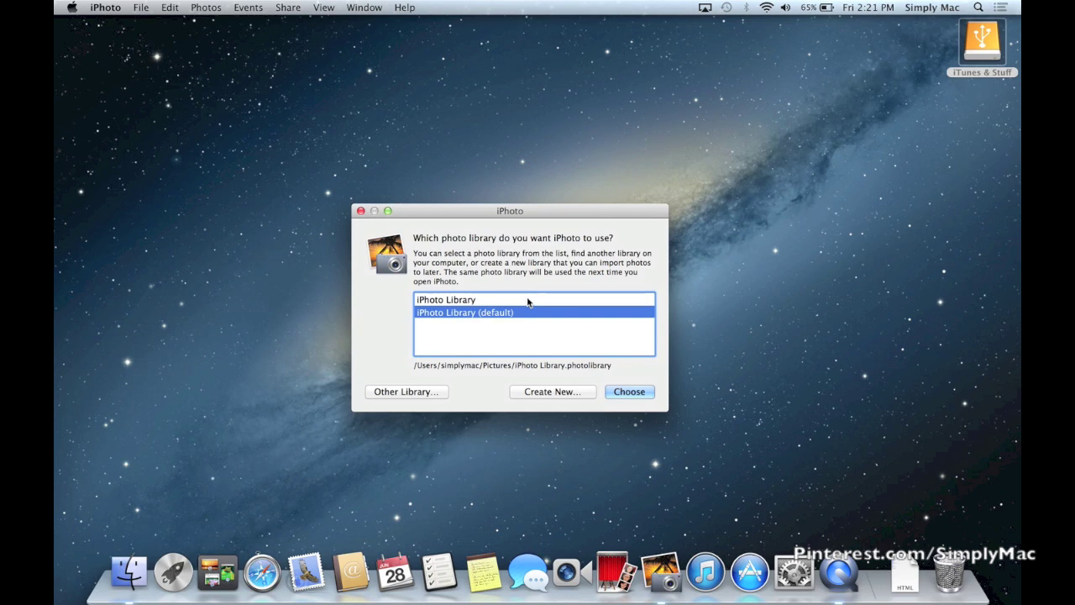
- Compare the iTunes & Stuff and Pictures library locations, then select the iTunes & Stuff library
left_click(528, 299)
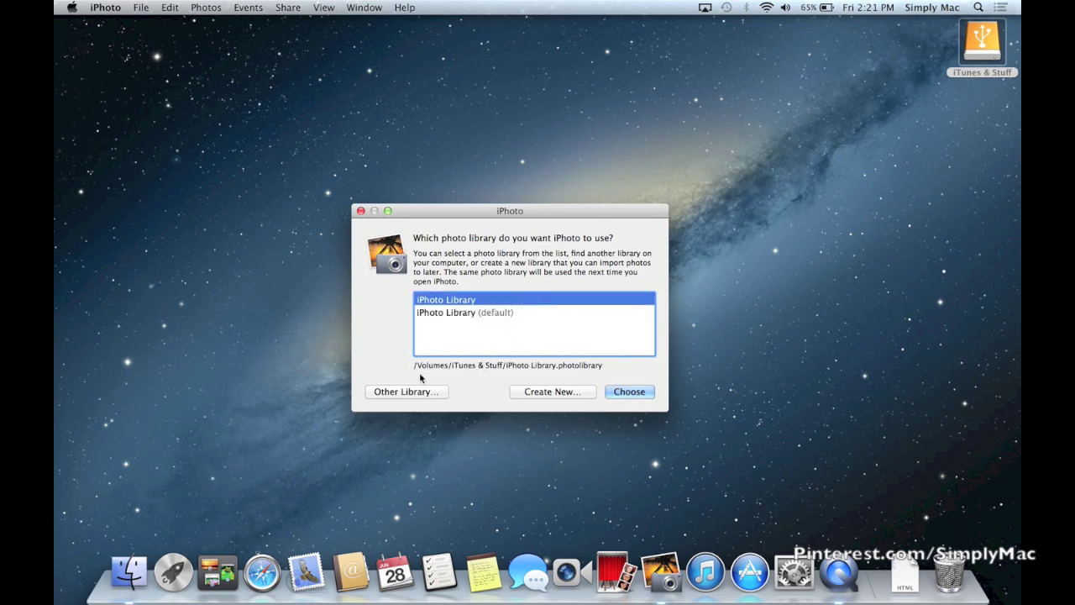
left_click(503, 314)
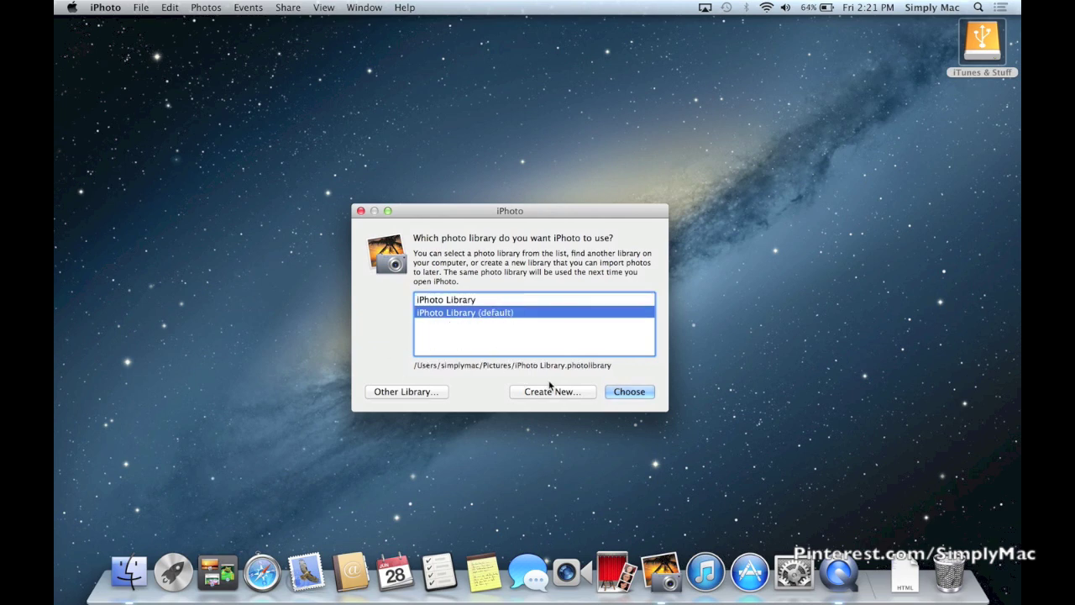
left_click(504, 303)
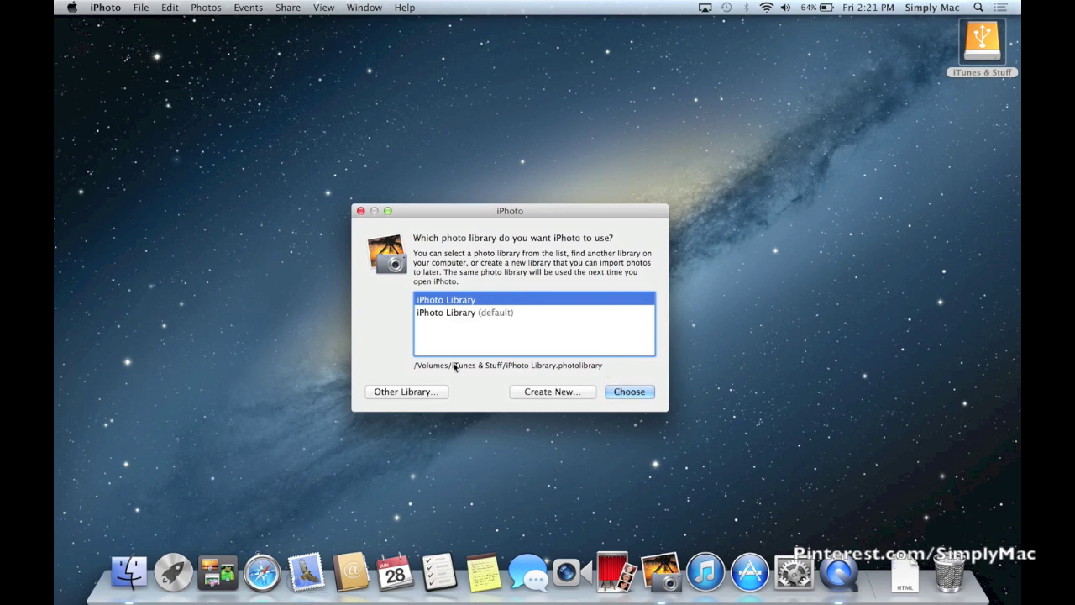